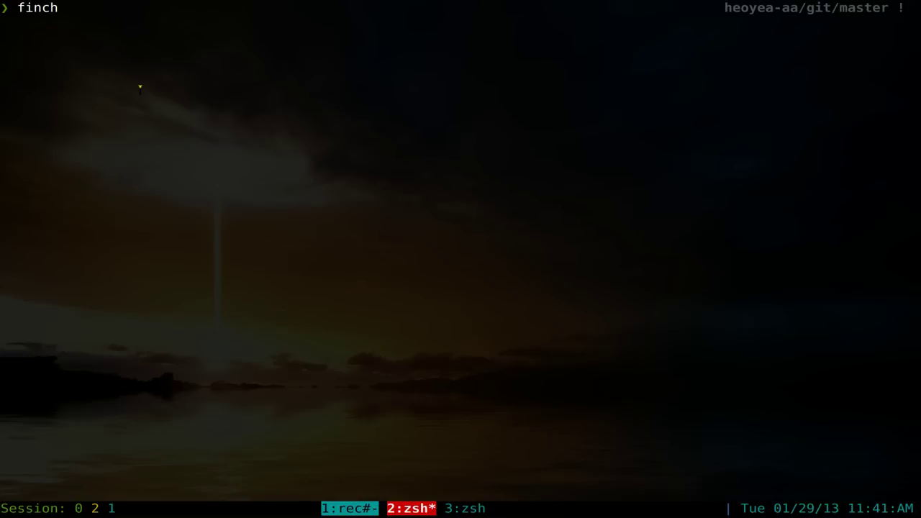
Step: Launch Finch by running the finch command at the tmux shell prompt
key("Return")
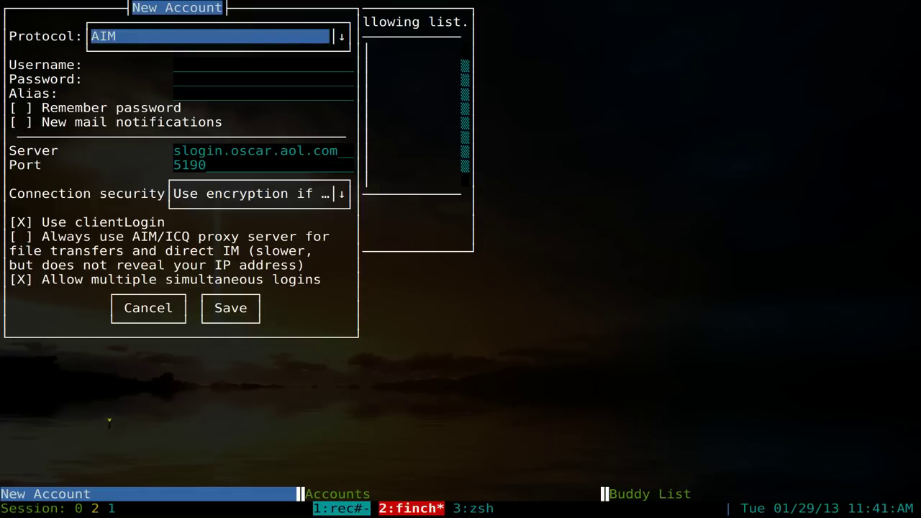
Step: Raise Finch's empty Accounts window above the New Account form
left_click_drag(1, 494, 134, 493)
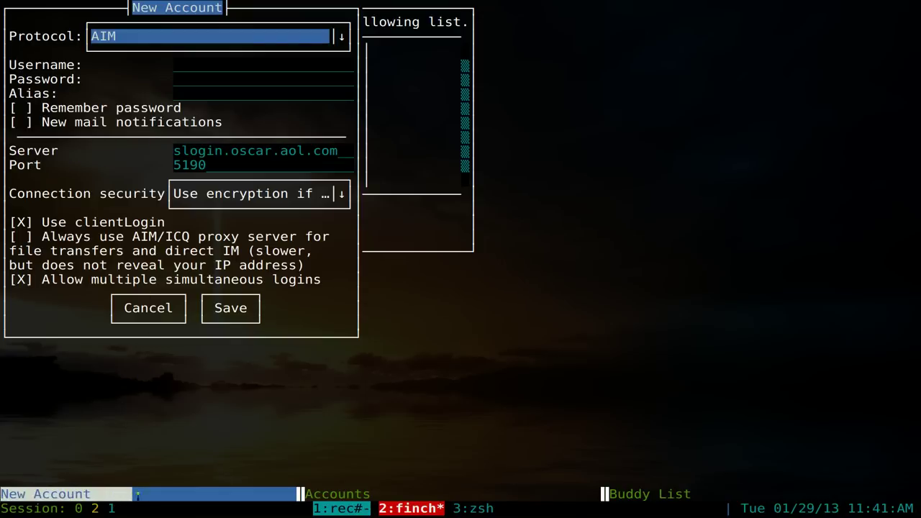
left_click_drag(300, 494, 374, 493)
left_click_drag(604, 493, 689, 497)
left_click_drag(99, 494, 2, 493)
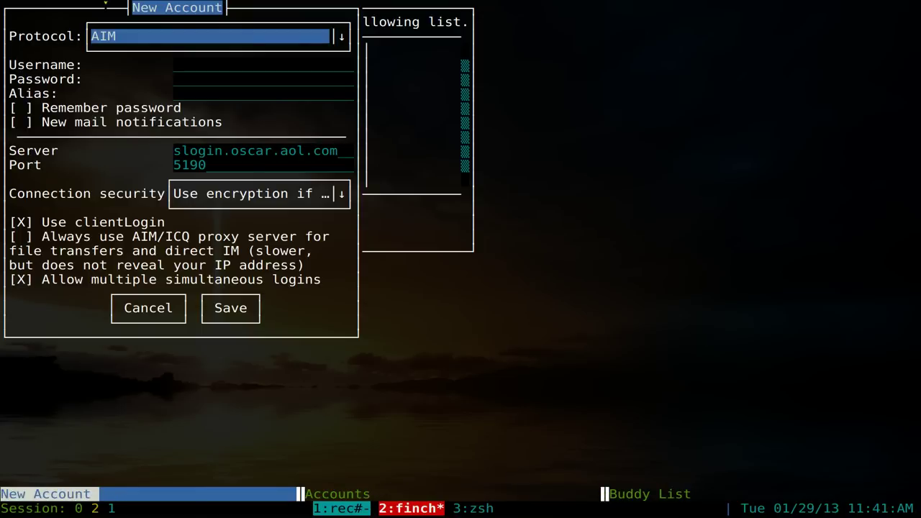
left_click_drag(105, 3, 233, 8)
left_click_drag(7, 493, 114, 493)
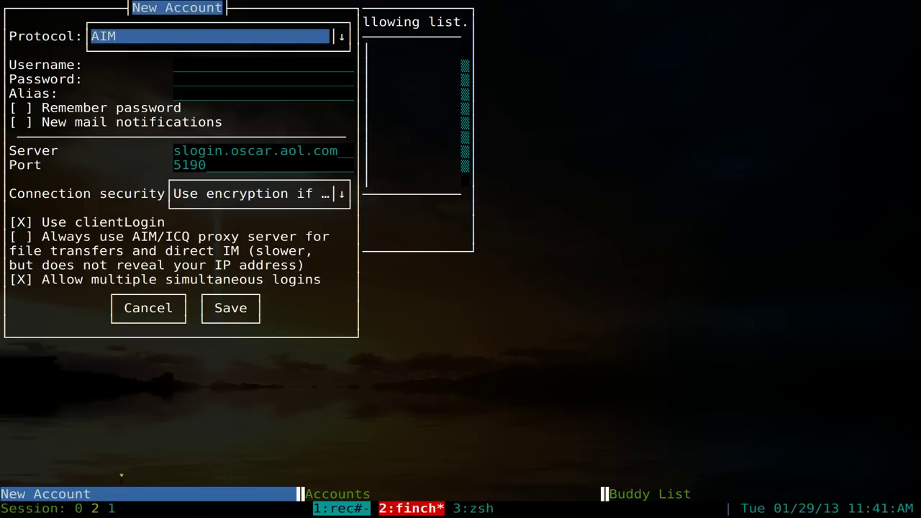
key("alt+n")
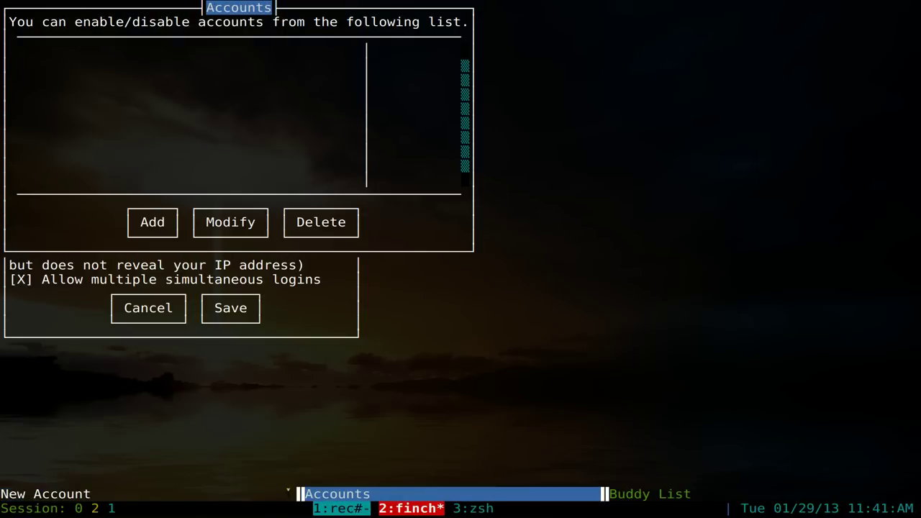
Step: Cycle forward to the empty Buddy List window showing status Available
left_click_drag(300, 493, 371, 494)
key("alt+n")
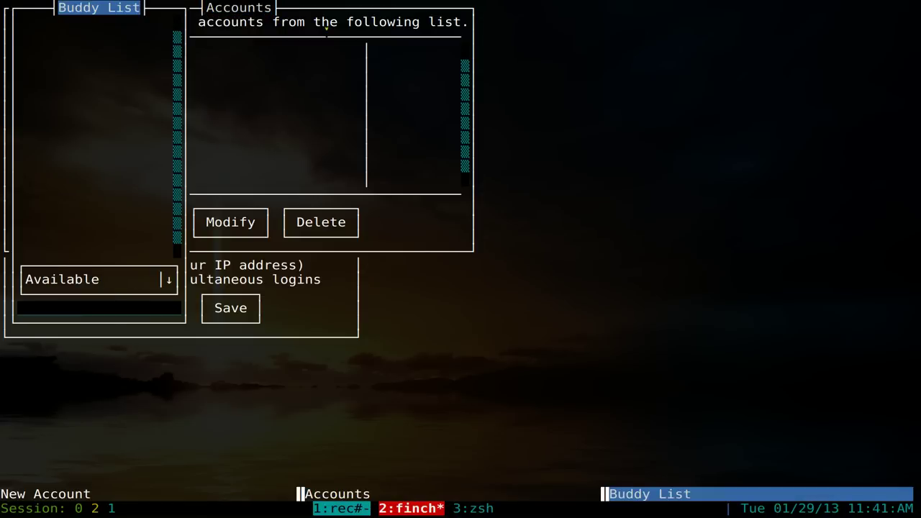
left_click_drag(608, 493, 708, 493)
mouse_move(143, 6)
left_mouse_down()
mouse_move(74, 7)
mouse_move(68, 21)
mouse_move(142, 6)
left_mouse_up()
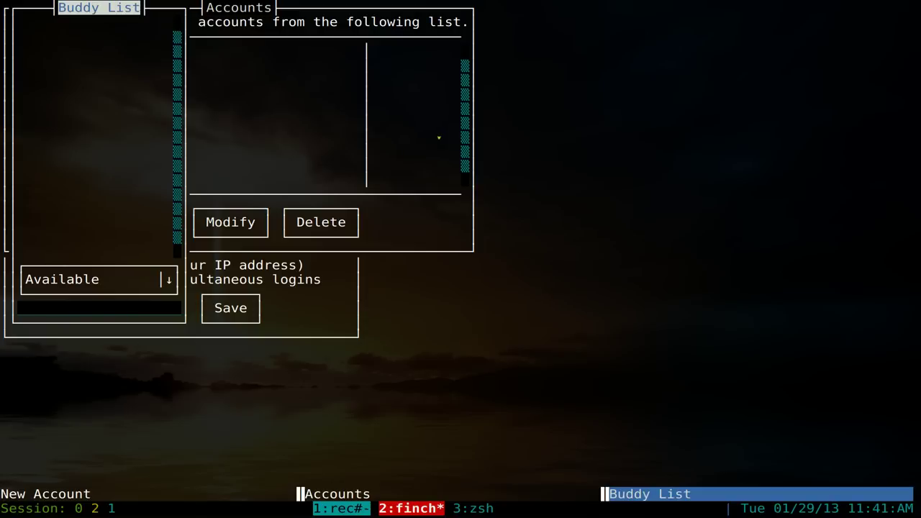
Step: Return to the New Account form and widen it to about 800 px so all fields read fully
key("alt+n")
key("alt+n")
key("alt+n")
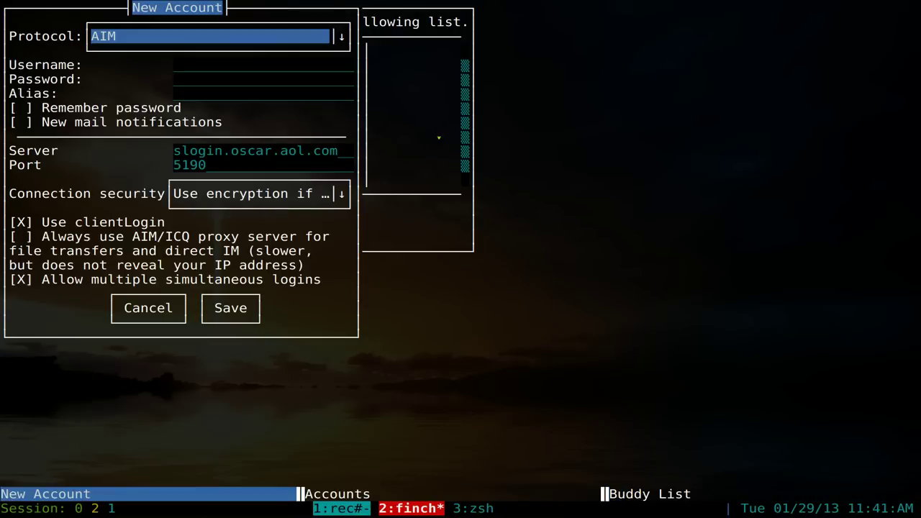
key("alt+n")
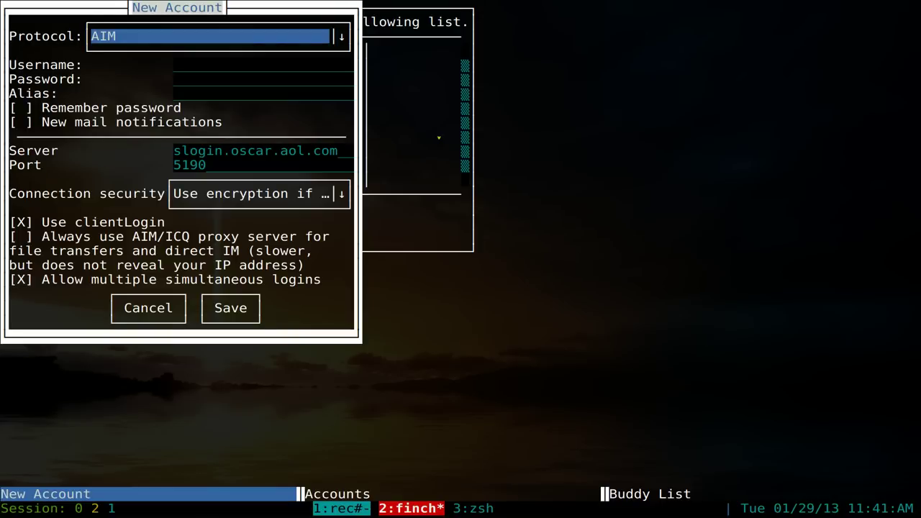
key("Right")
key("Right")
key("Right")
key("Right")
key("Right")
key("Right")
key("Right")
key("Right")
key("Right")
key("Right")
key("Right")
key("Right")
key("Right")
key("Right")
key("Right")
key("Right")
key("Right")
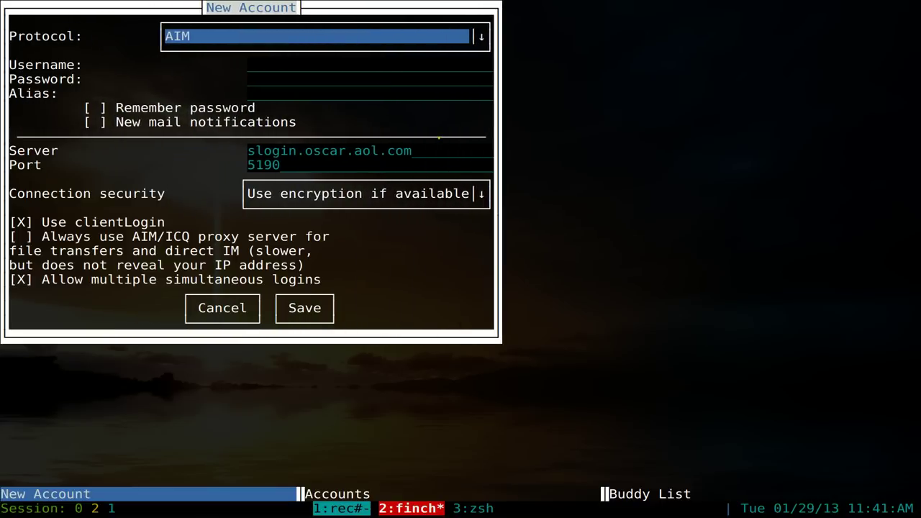
key("Right")
key("Right")
key("Right")
key("Right")
key("Right")
key("Right")
key("Right")
key("Right")
key("Right")
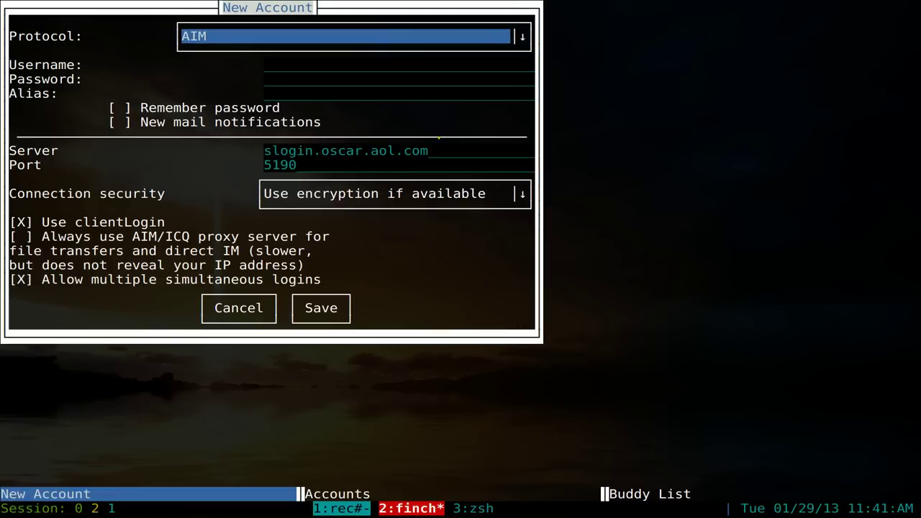
key("Right")
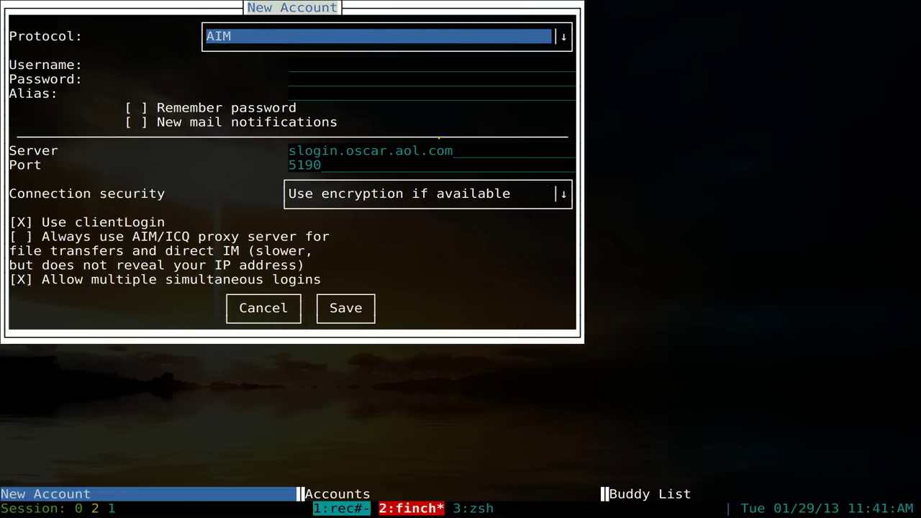
key("Return")
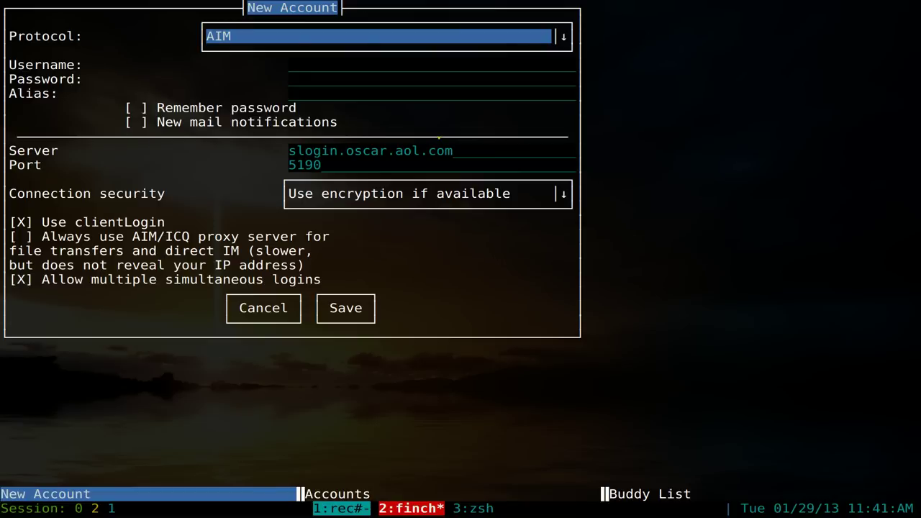
key("Tab")
key("Tab")
key("Tab")
key("Tab")
key("Tab")
key("Tab")
key("Tab")
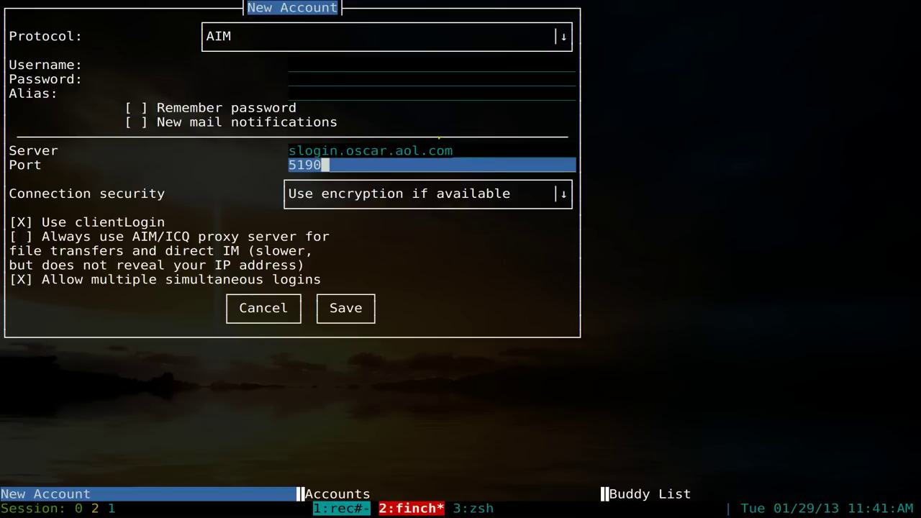
key("shift+Tab")
key("shift+Tab")
key("shift+Tab")
key("shift+Tab")
key("shift+Tab")
key("shift+Tab")
key("Tab")
key("Tab")
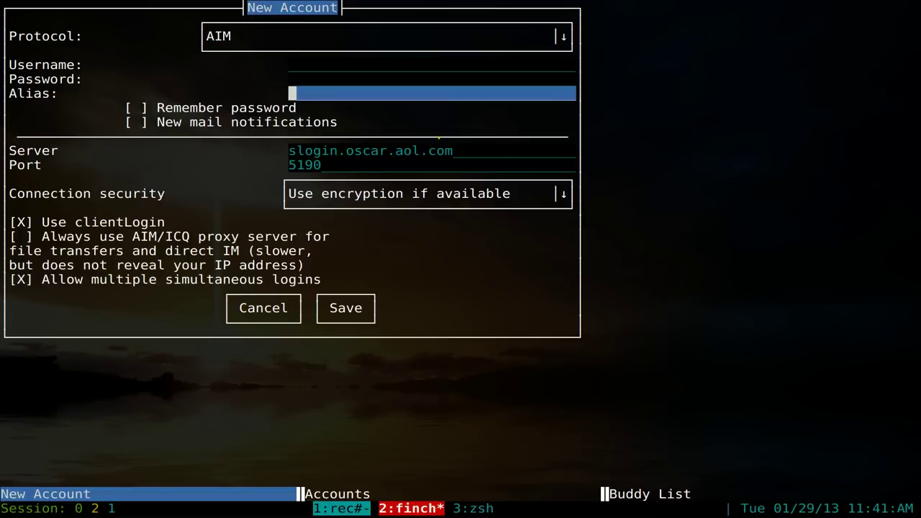
key("Tab")
key("Tab")
key("shift+Tab")
key("shift+Tab")
key("shift+Tab")
key("shift+Tab")
key("shift+Tab")
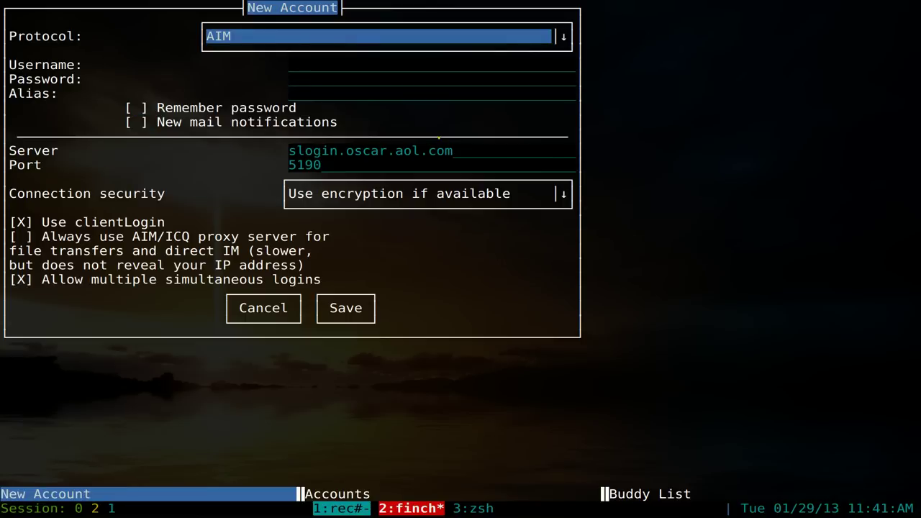
Step: Browse the Protocol dropdown down to the XMPP entry
key("Down")
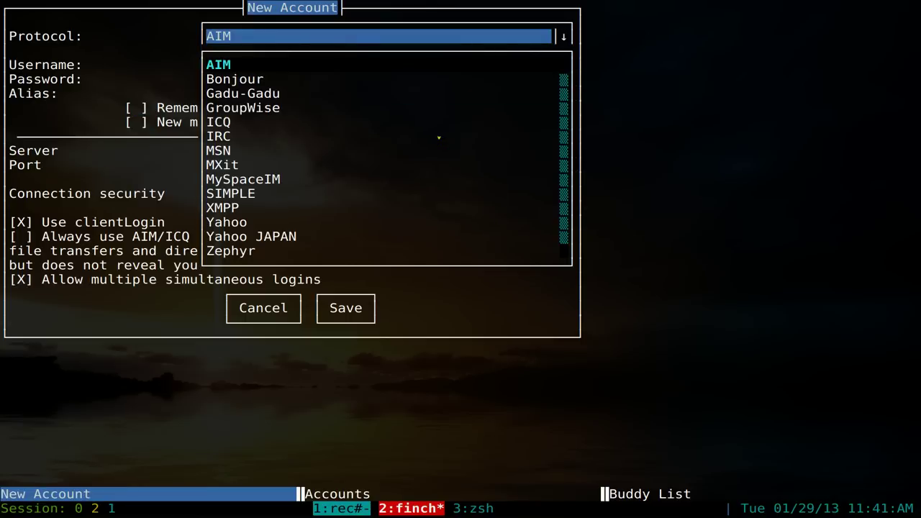
key("Down")
key("Down")
key("Down")
key("Down")
key("Down")
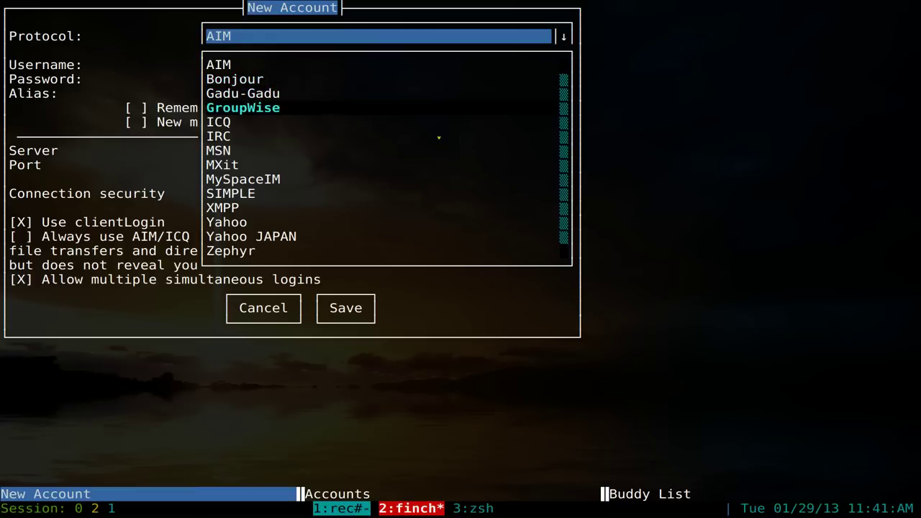
key("Up")
key("Up")
key("Up")
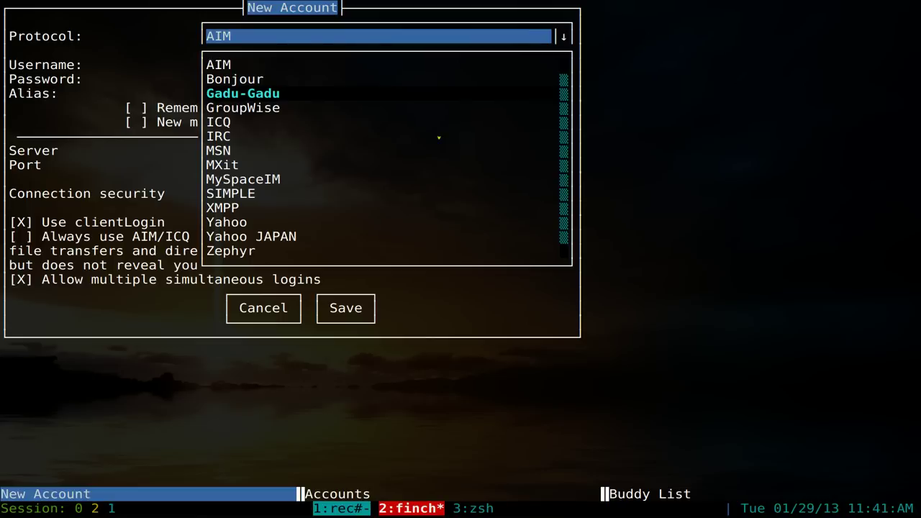
key("Down")
key("Down")
key("Down")
key("Down")
key("Down")
key("Down")
key("Down")
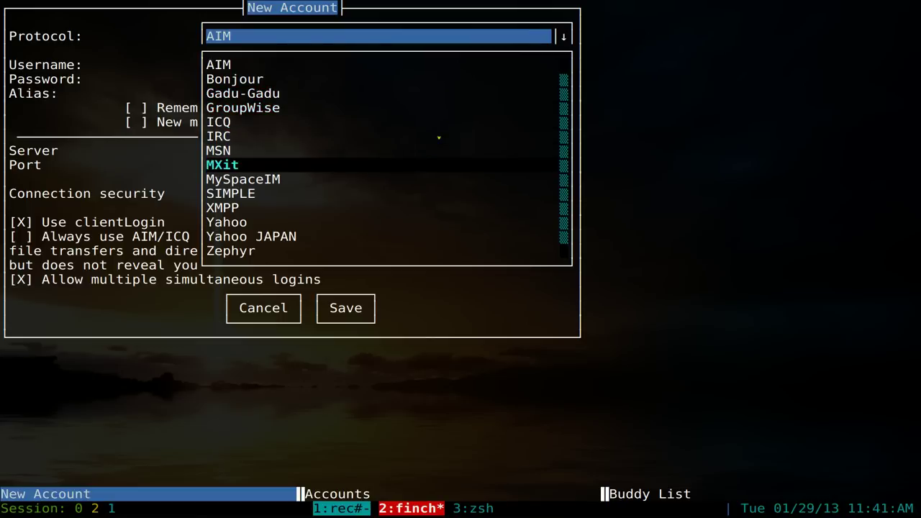
key("Down")
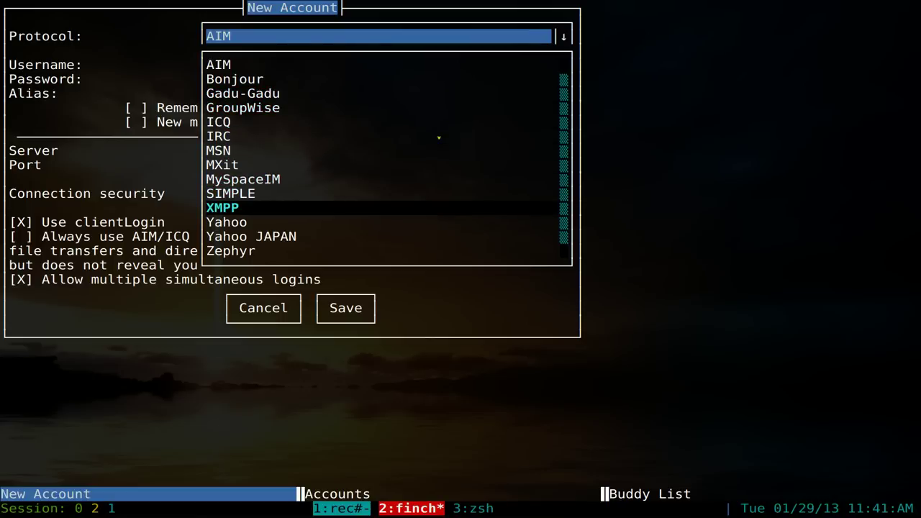
Step: Choose XMPP and enter the username, domain chat.facebook.com and the account password
key("Return")
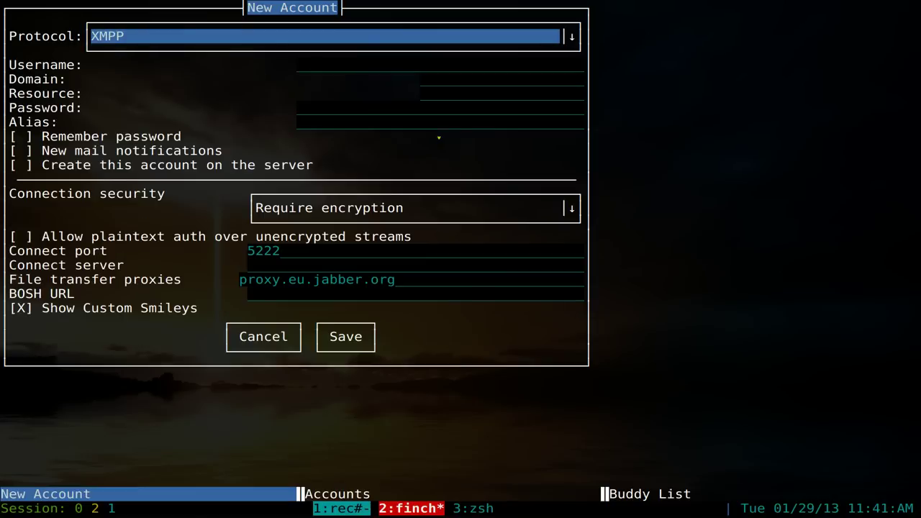
key("Tab")
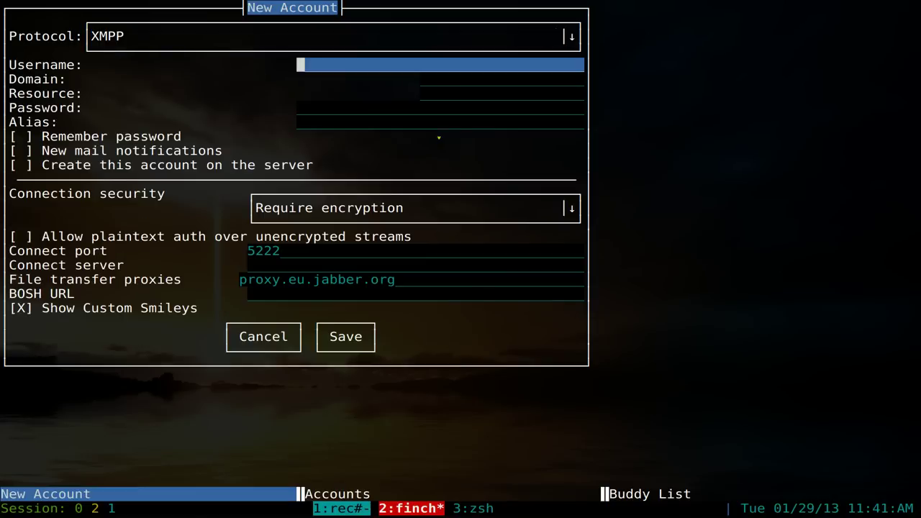
type("gotbletu")
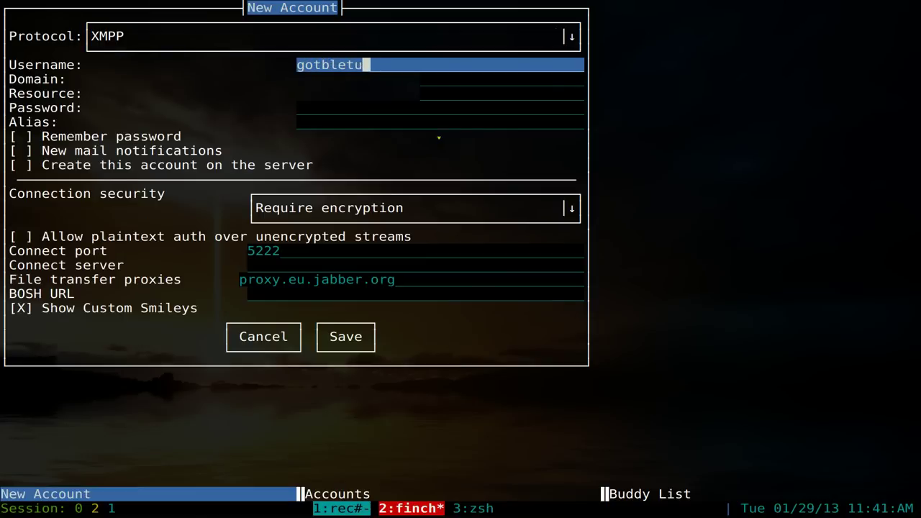
key("Tab")
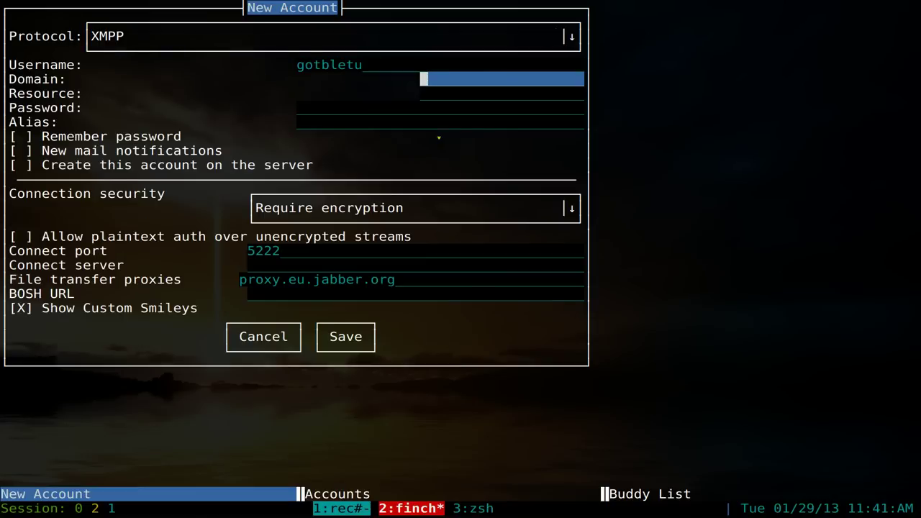
type("chat.facebook.com")
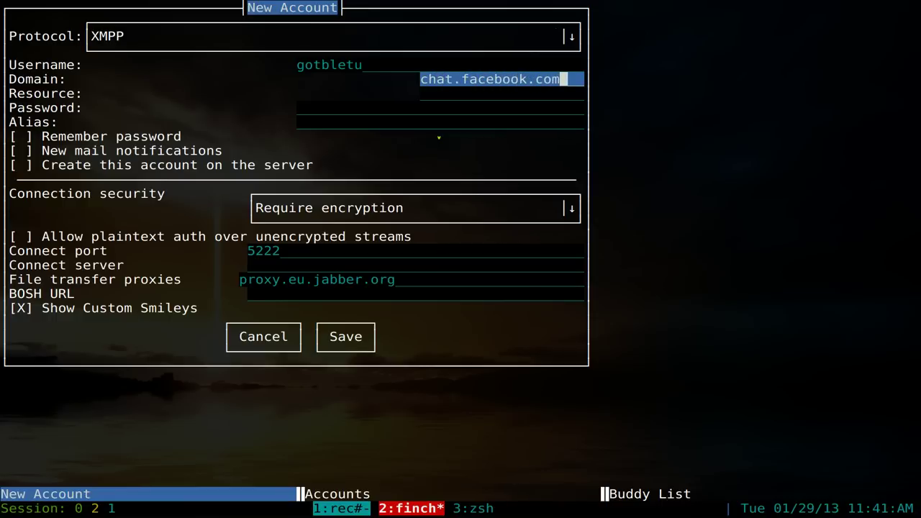
key("Tab")
key("Tab")
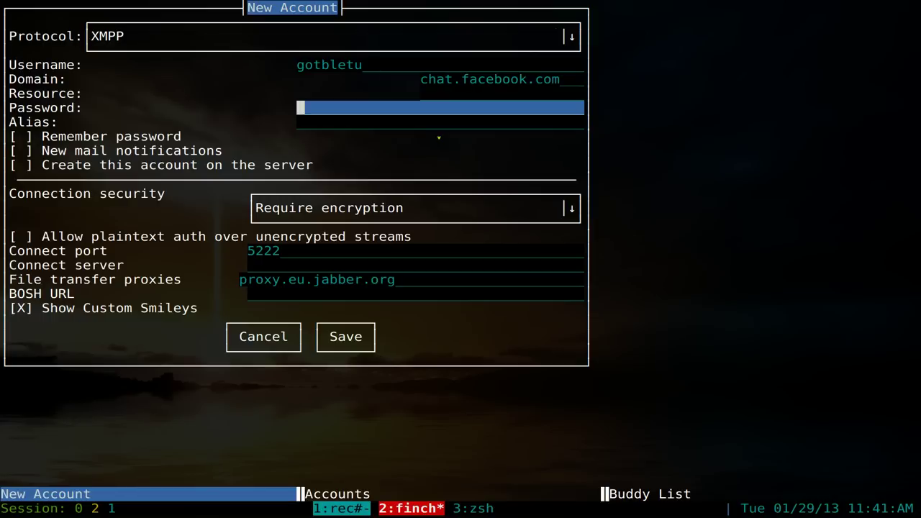
type("************")
Step: Add the Facebook alias and turn on Remember password, with focus moved to Save
key("Tab")
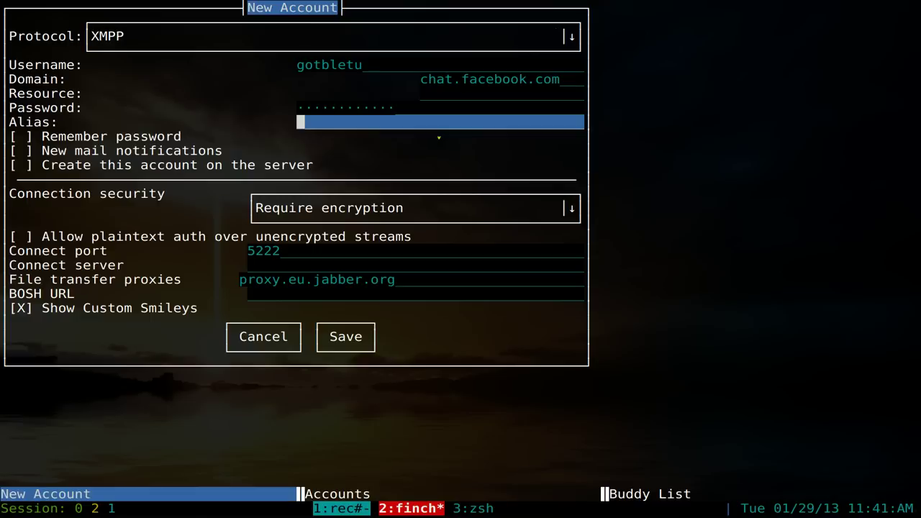
type("gotbletu-")
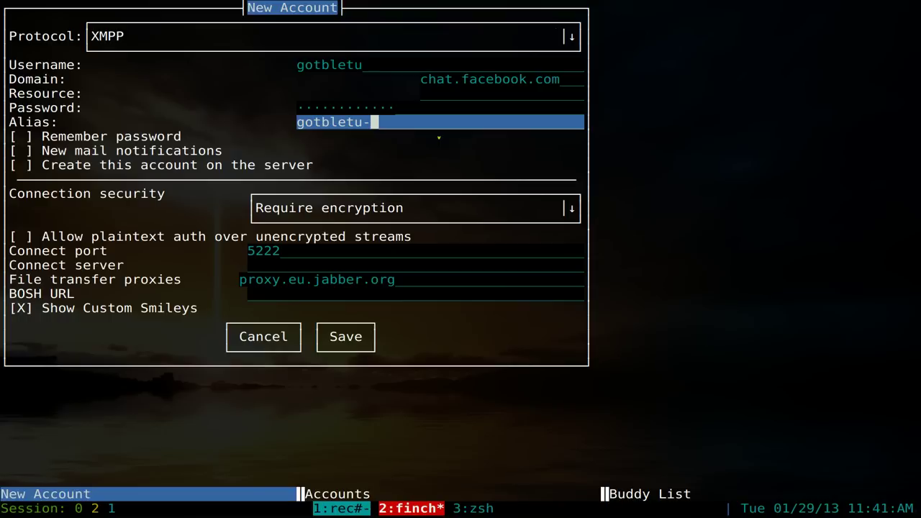
type("fb")
left_click_drag(392, 122, 4, 121)
key("Tab")
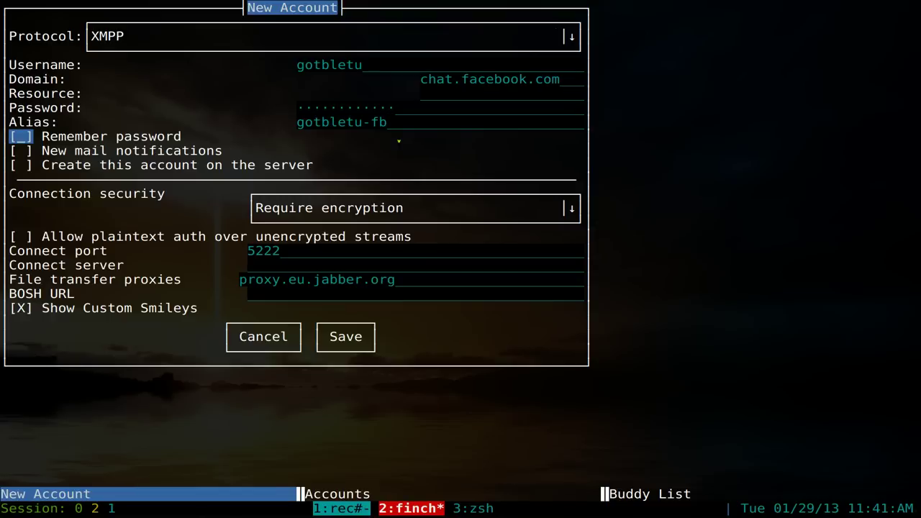
key("space")
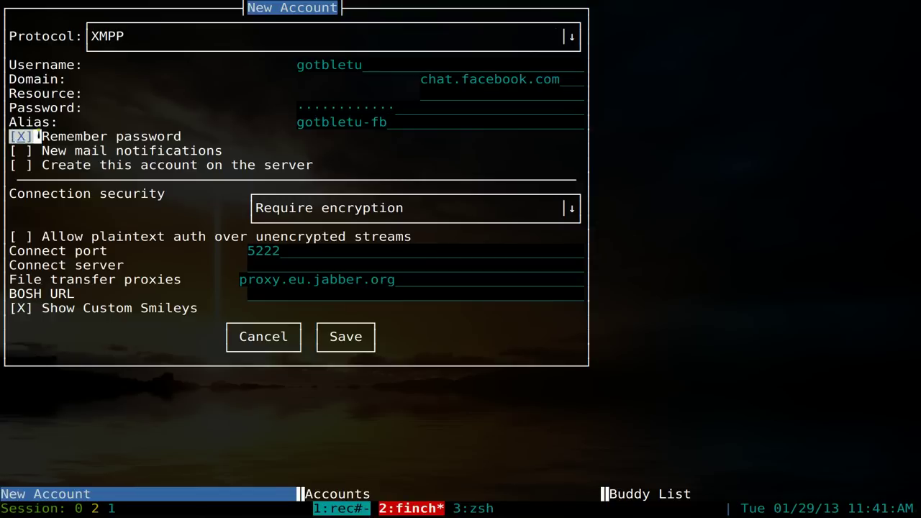
key("Tab")
key("Tab")
key("Tab")
key("Tab")
key("Tab")
key("Tab")
key("Tab")
key("Tab")
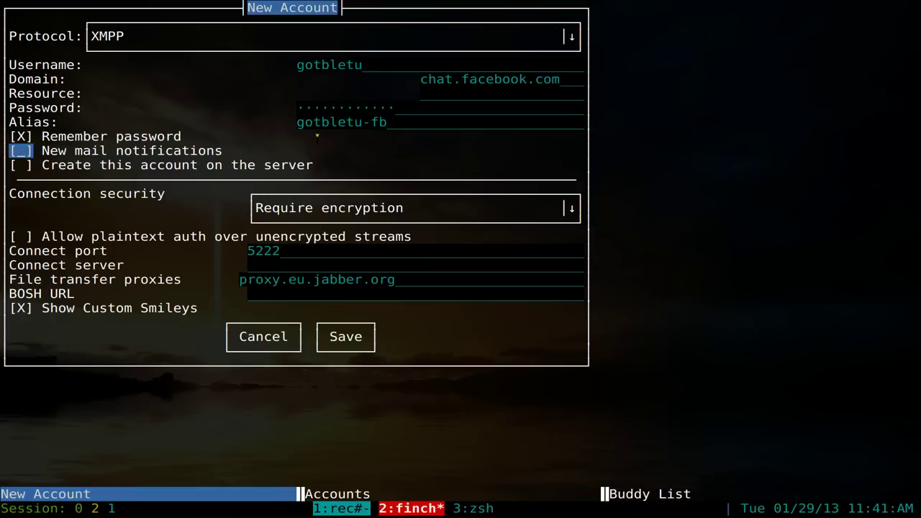
key("Tab")
key("Tab")
key("Tab")
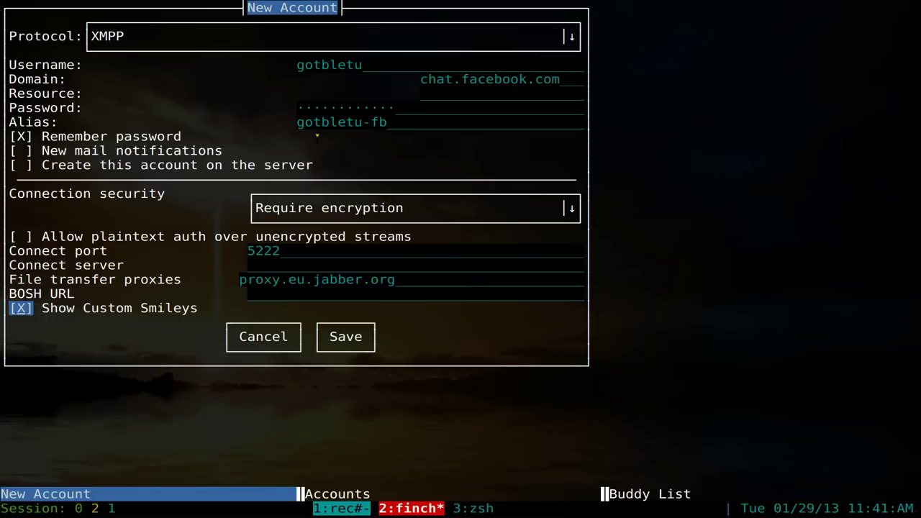
Step: Save the XMPP account, close Accounts, and select the contact in the Facebook Friends group
key("Return")
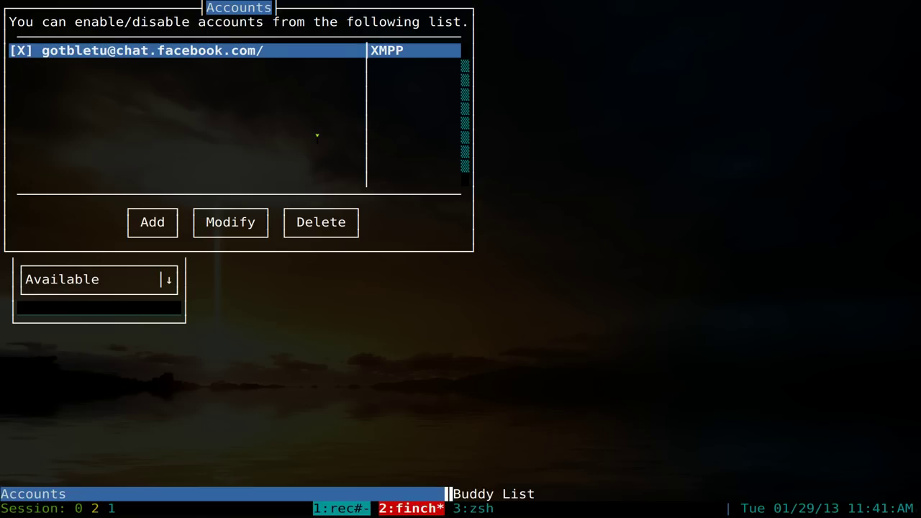
key("alt+c")
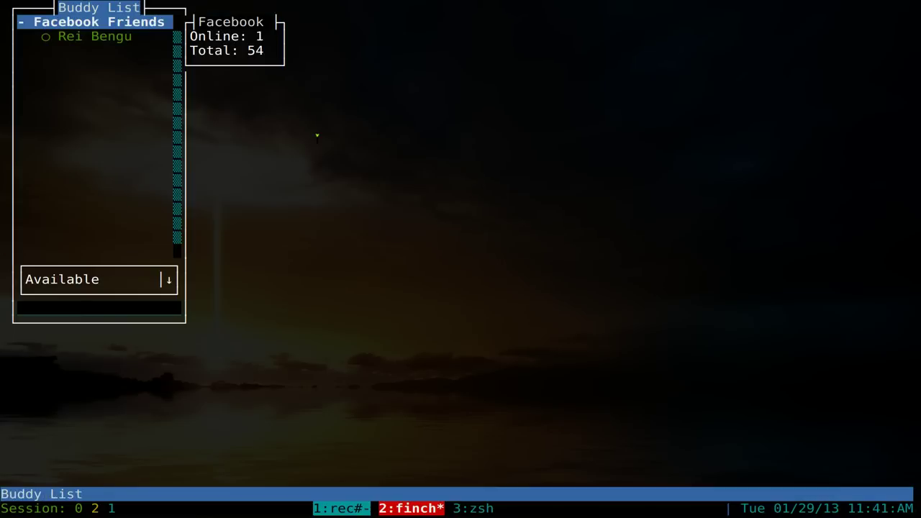
key("Down")
key("Up")
key("Down")
key("Up")
key("Down")
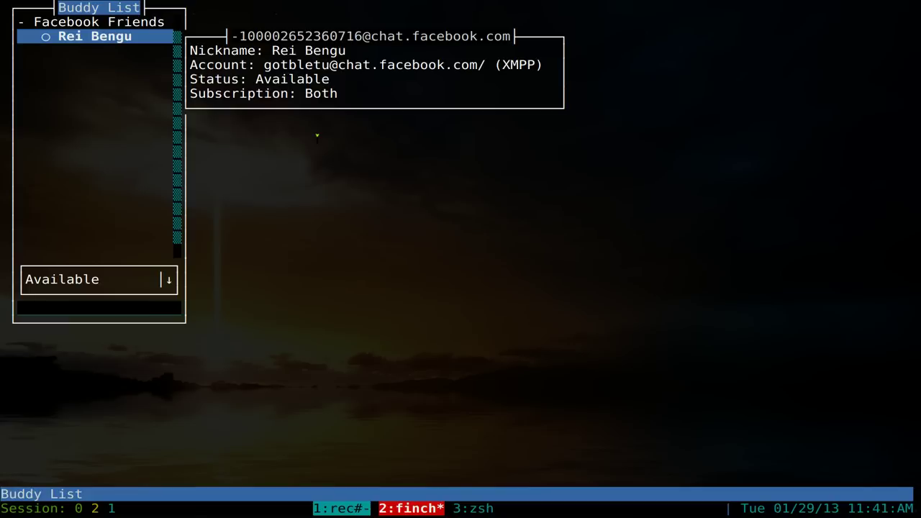
key("alt+a")
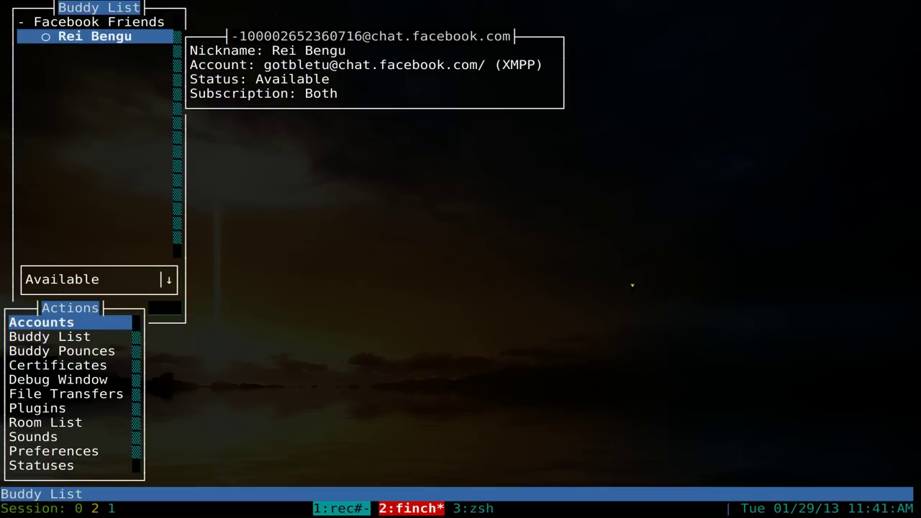
Step: Pick Accounts from the Actions menu and add a new account, opening an AIM form
key("Down")
key("Down")
key("Down")
key("Down")
key("Down")
key("Up")
key("Up")
key("Up")
key("Up")
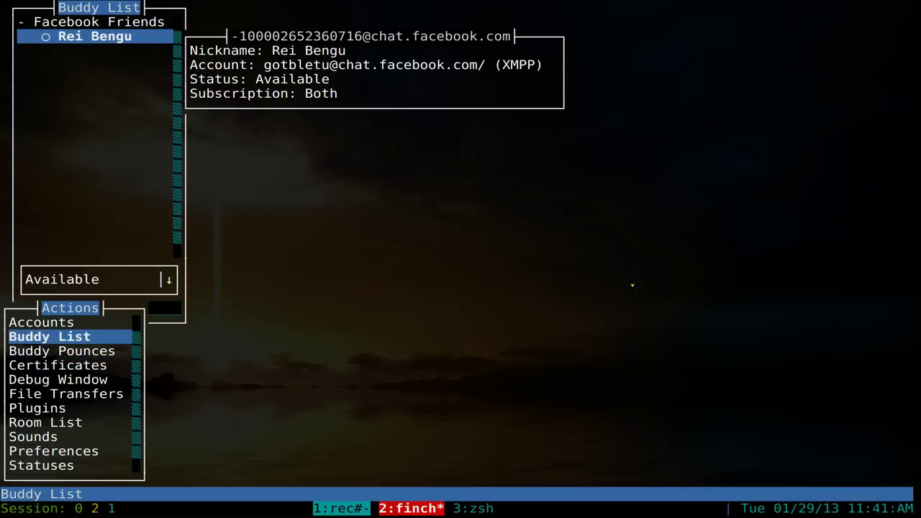
key("Up")
key("Return")
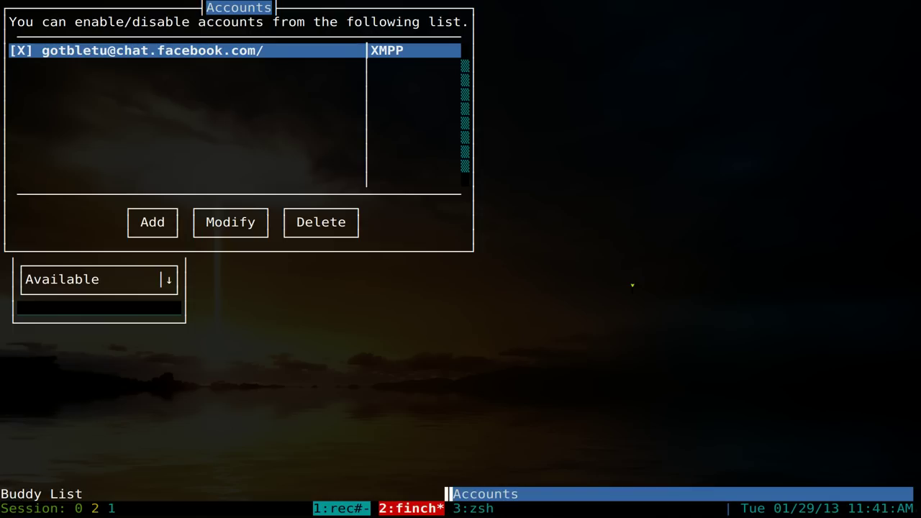
key("Tab")
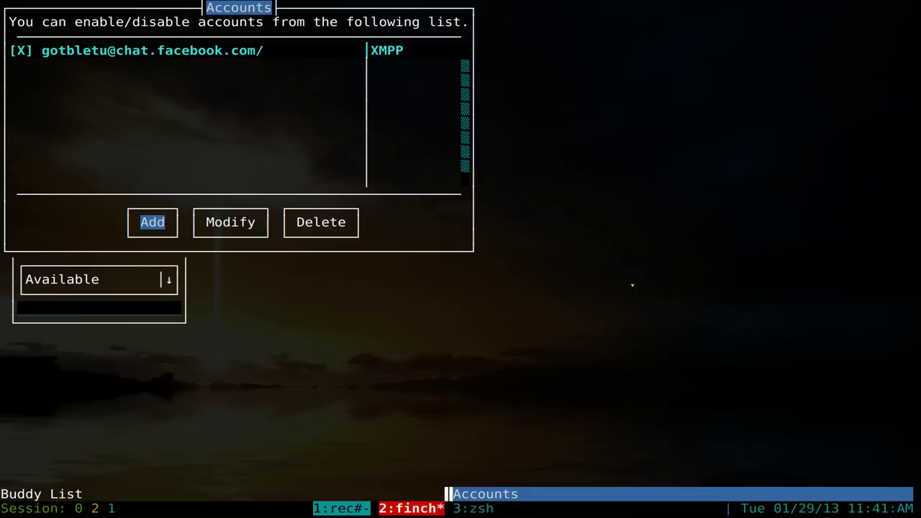
key("Return")
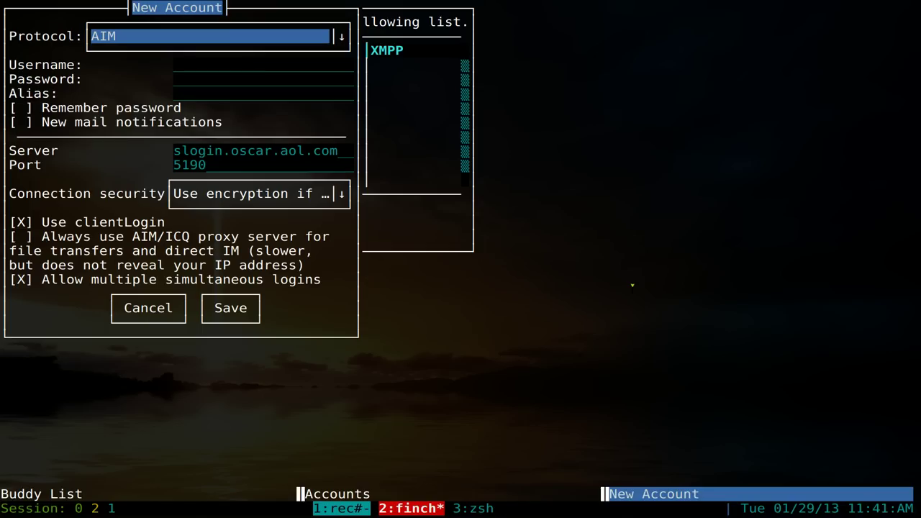
Step: Enter the AIM username, the account password and the AIM alias
key("Tab")
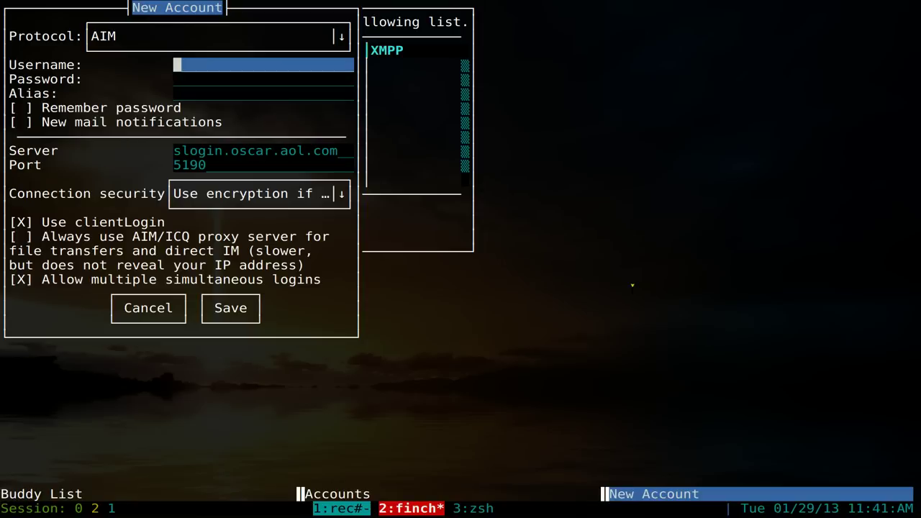
type("gotbletu")
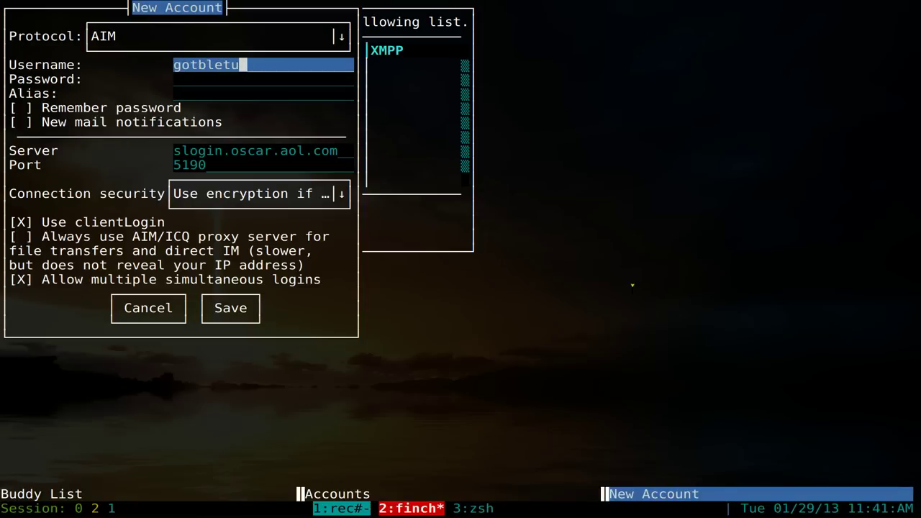
key("Tab")
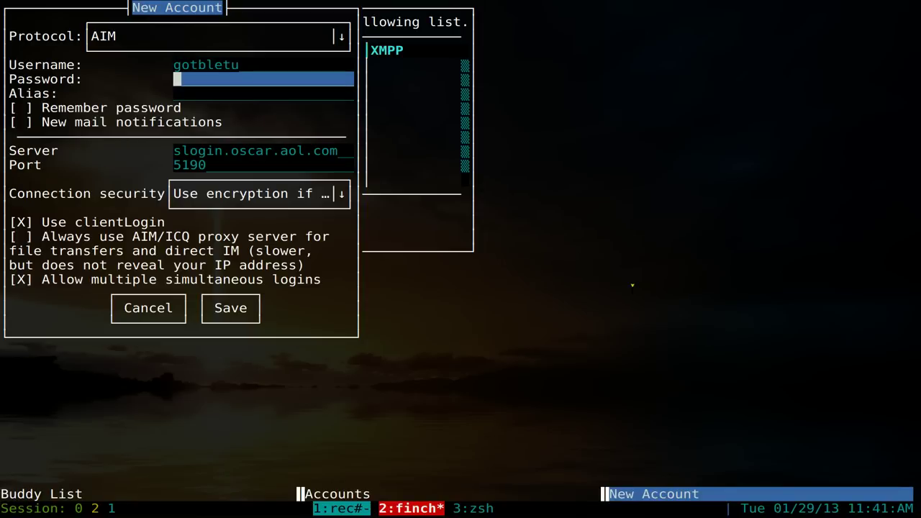
type("**********")
key("Tab")
type("gotble")
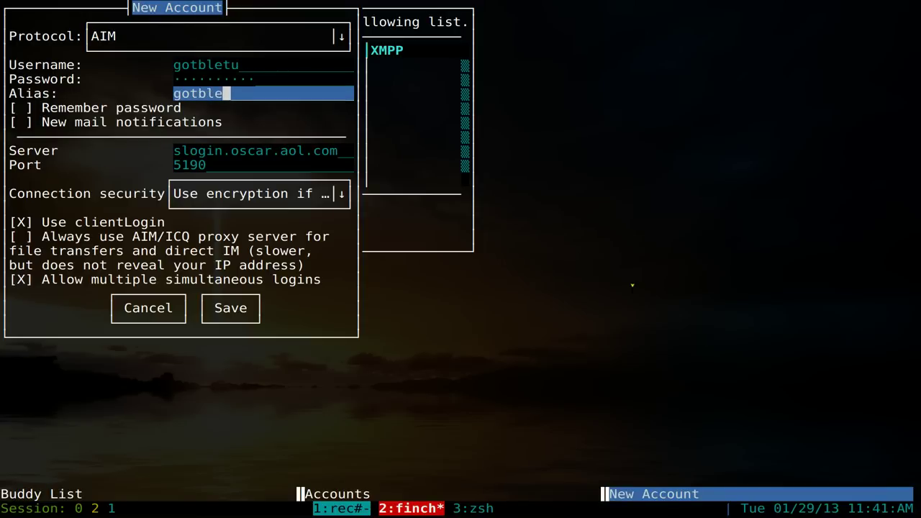
type("tu-aim")
Step: Enable Remember password, save the AIM account and close the Accounts window
key("Tab")
key("space")
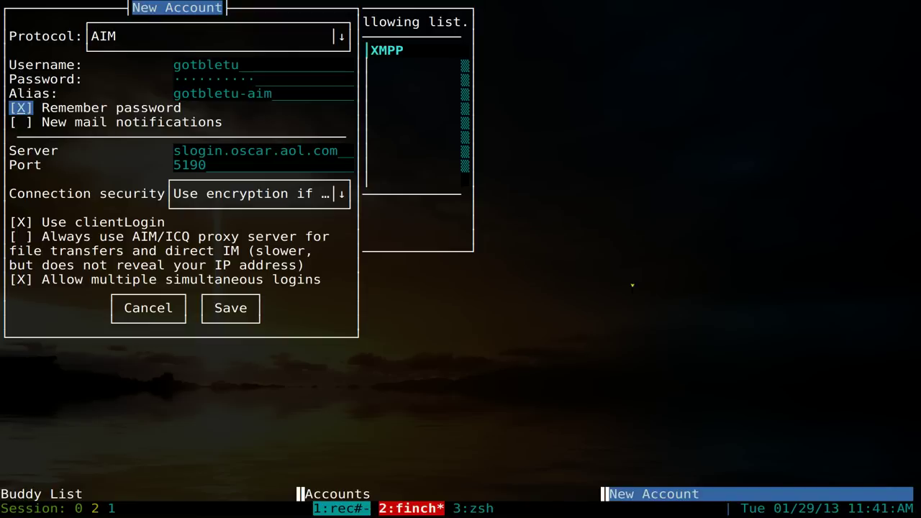
key("Tab")
key("Tab")
key("Tab")
key("Tab")
key("Tab")
key("Tab")
key("Tab")
key("Tab")
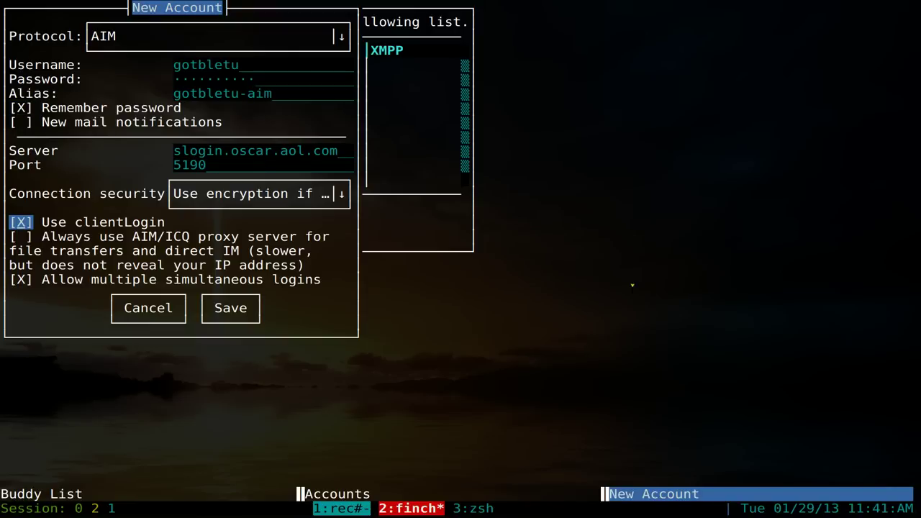
key("Return")
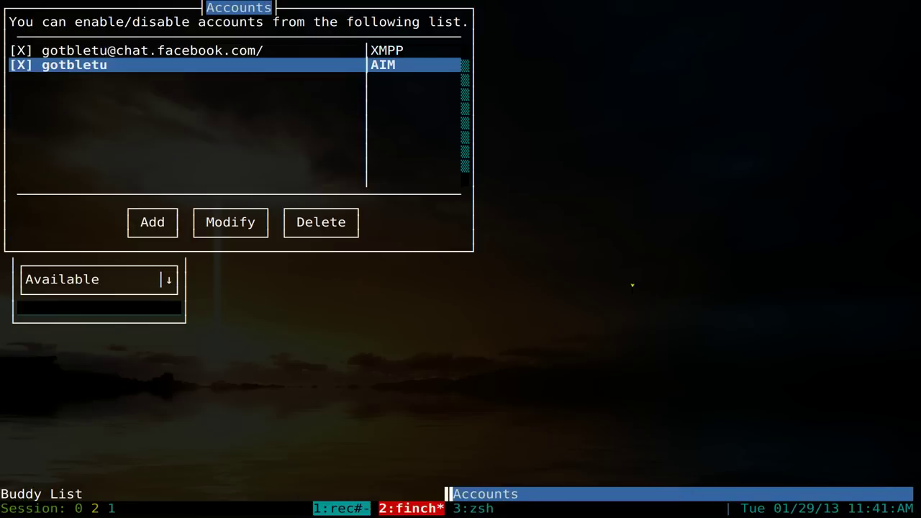
key("alt+c")
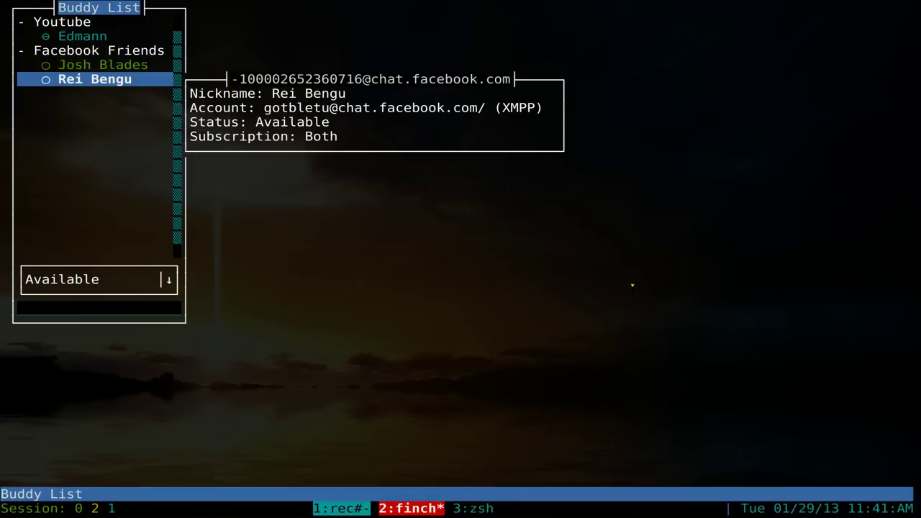